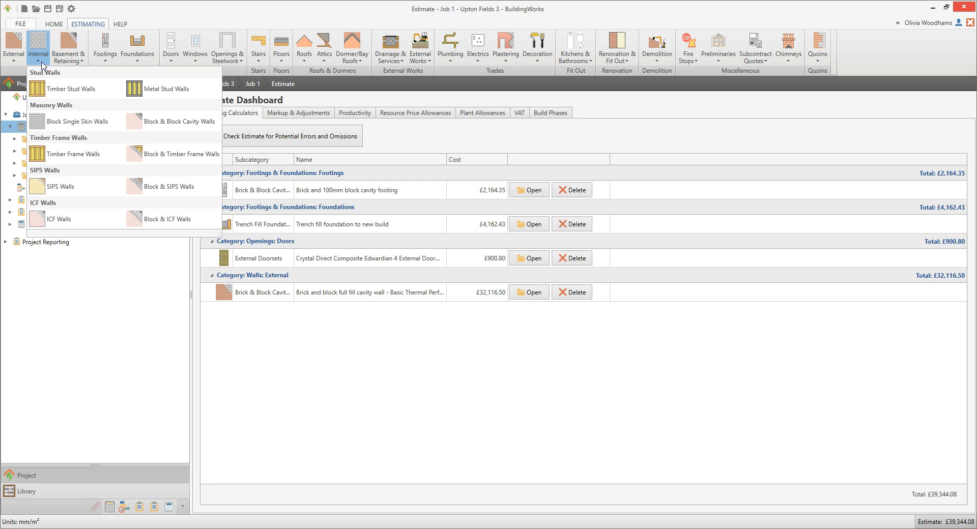
Start adding an internal block single skin wall to the estimate and maximise the component dialog.
left_click(113, 126)
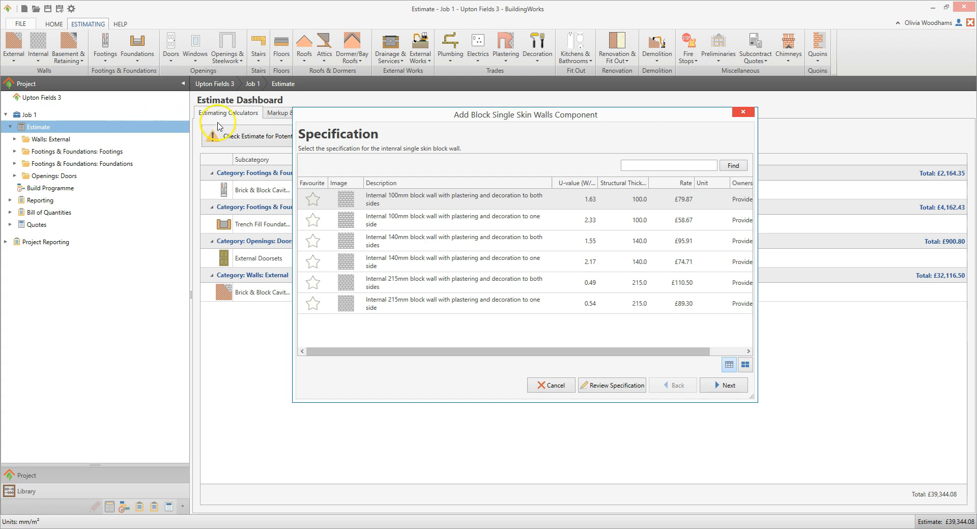
left_click_drag(375, 107, 377, 77)
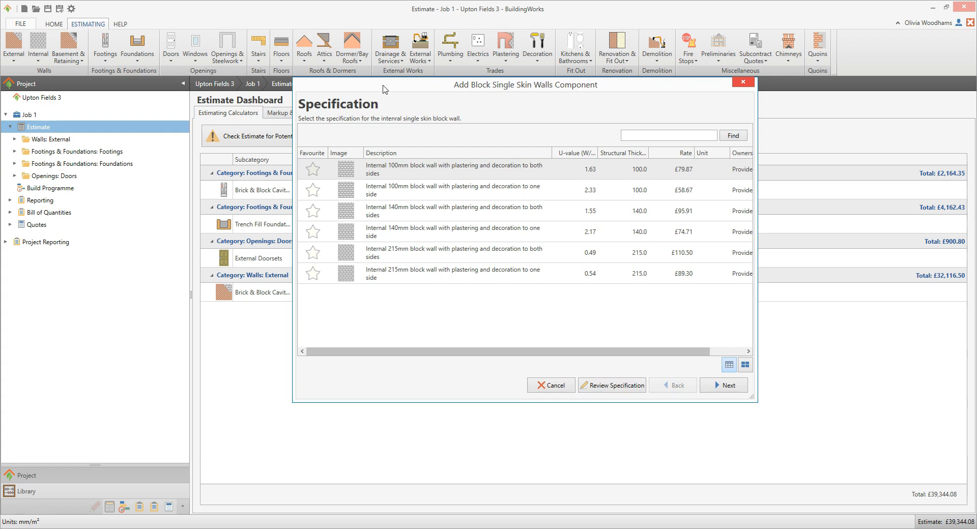
double_click(383, 86)
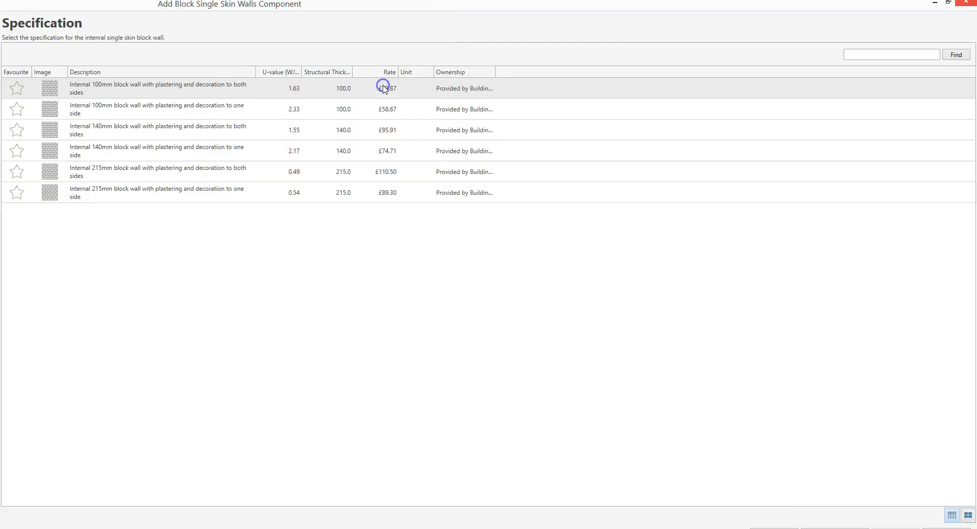
left_click(389, 239)
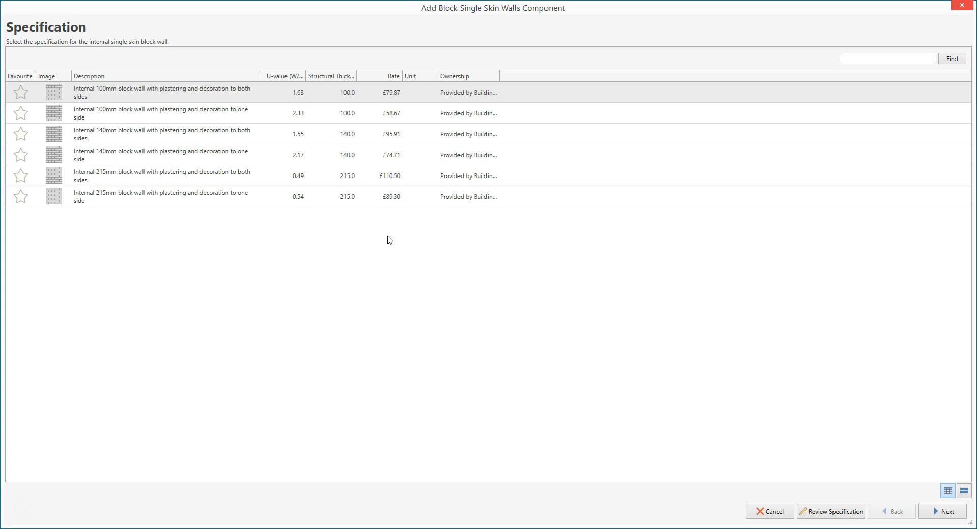
left_click(387, 232)
Sort the specifications by rate and choose Internal 100mm block wall with plastering and decoration to both sides, in the Ground Floor configuration.
left_click(288, 76)
left_click(336, 77)
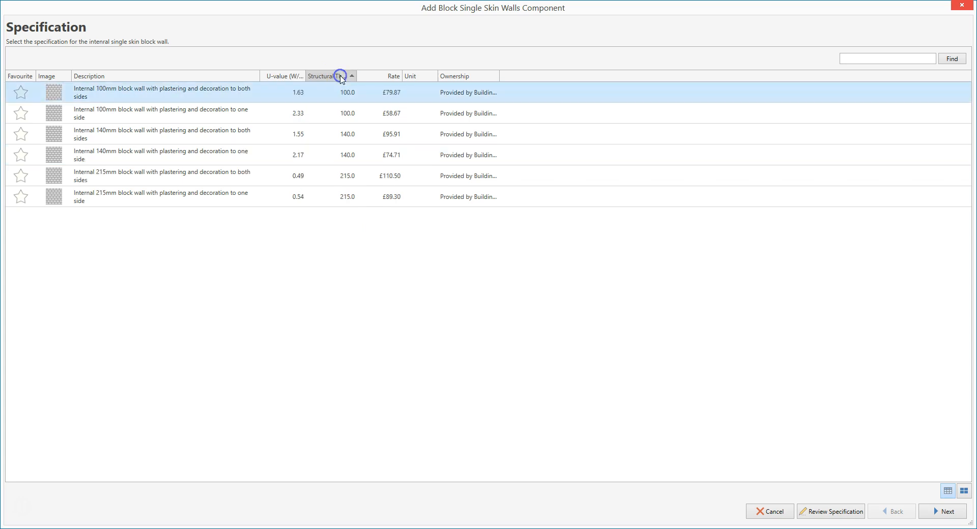
left_click(375, 77)
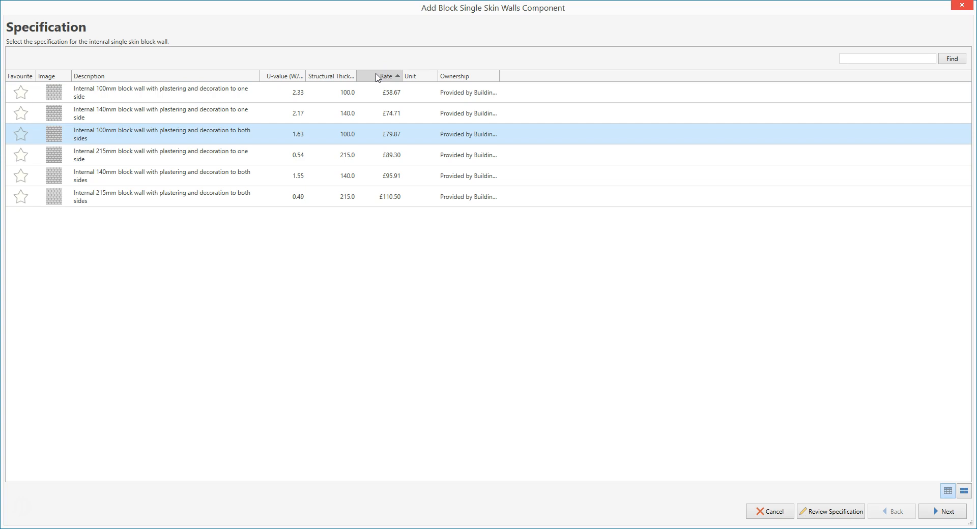
left_click(372, 133)
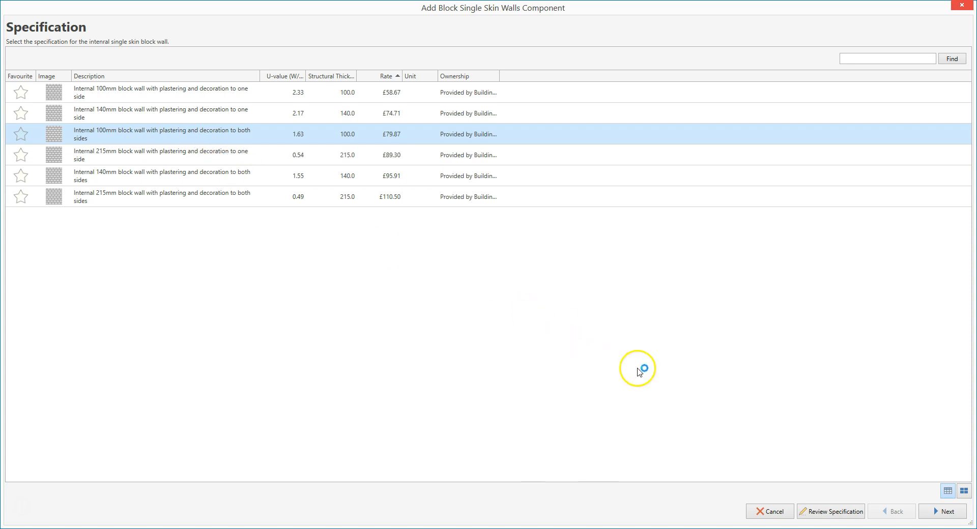
left_click(948, 512)
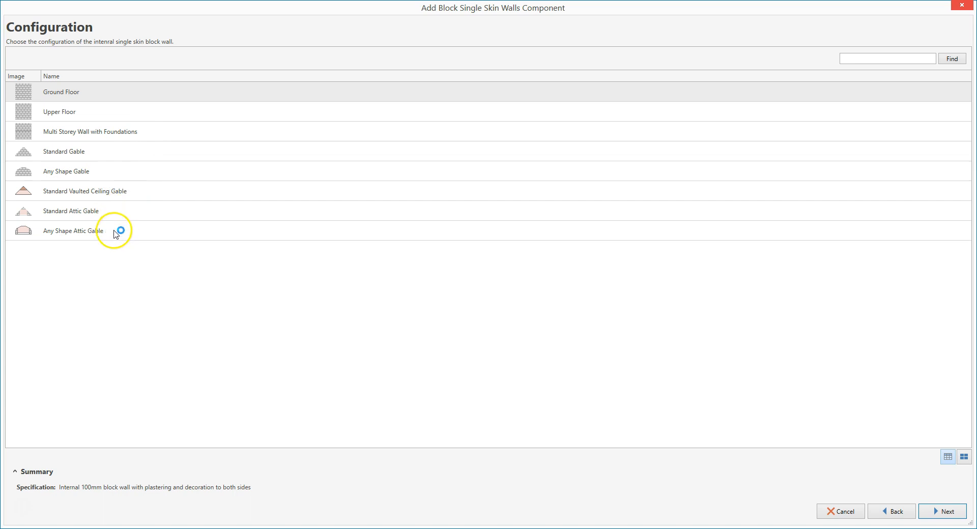
left_click(110, 94)
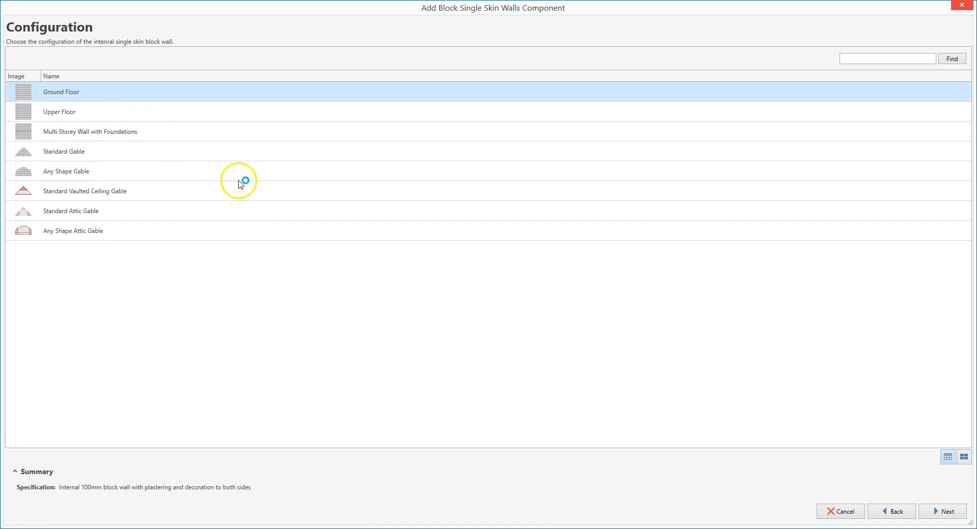
left_click(948, 511)
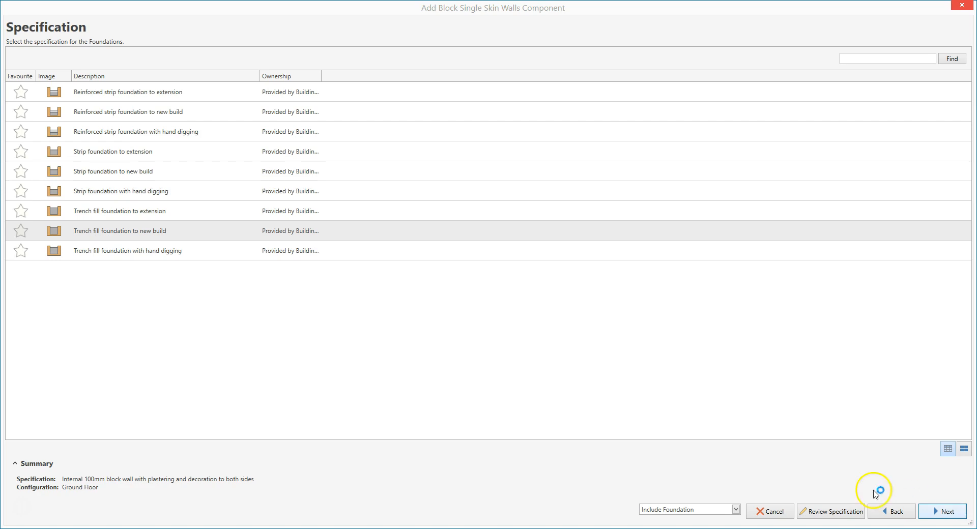
Choose Trench fill foundation to new build and accept 1000 mm excavation depth, 750 mm concrete thickness and 400 mm excavation width.
left_click(213, 236)
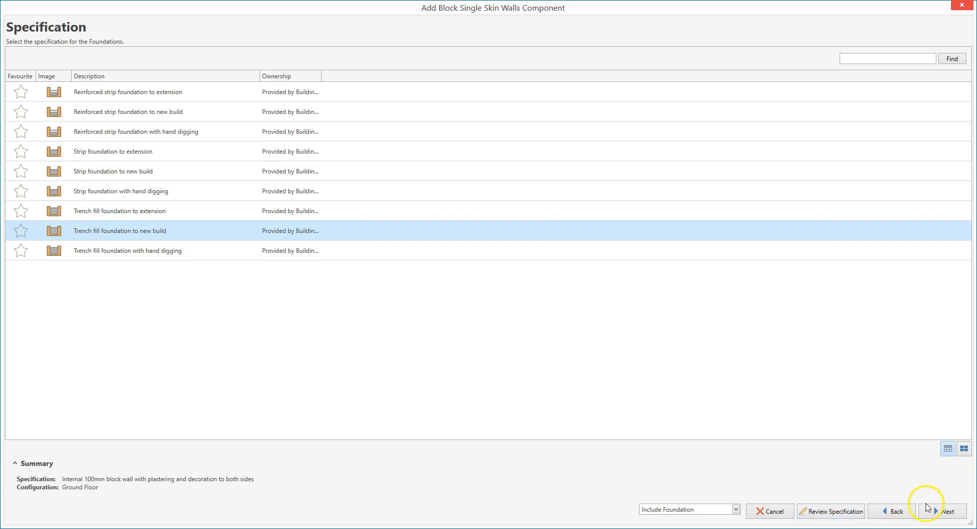
left_click(959, 514)
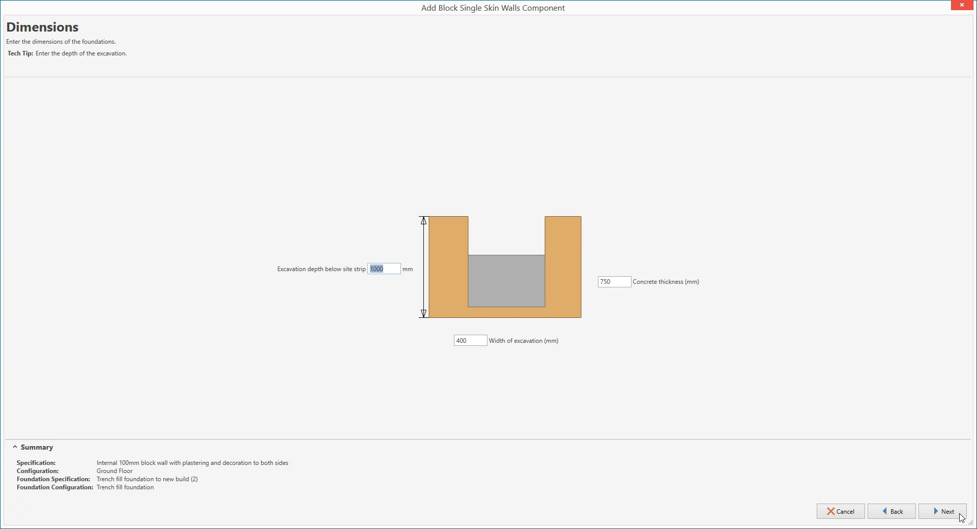
key("Tab")
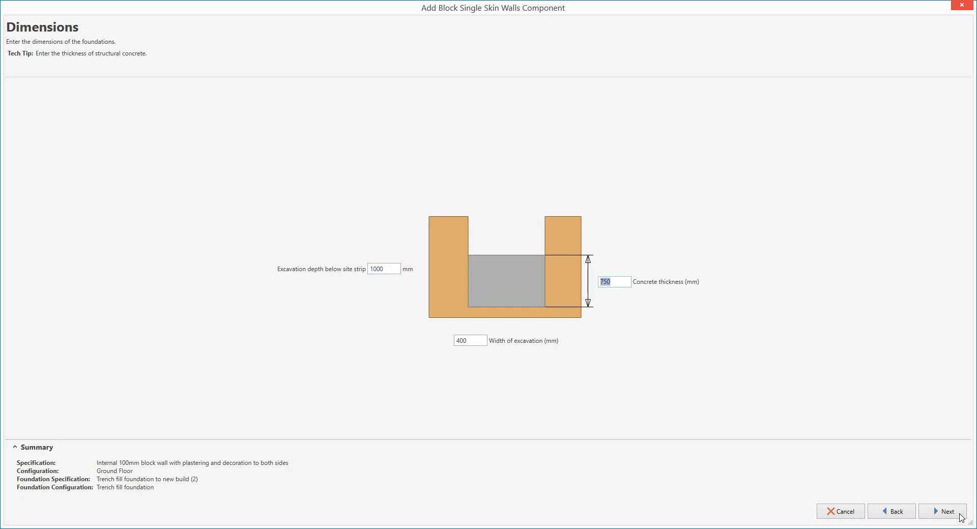
key("Tab")
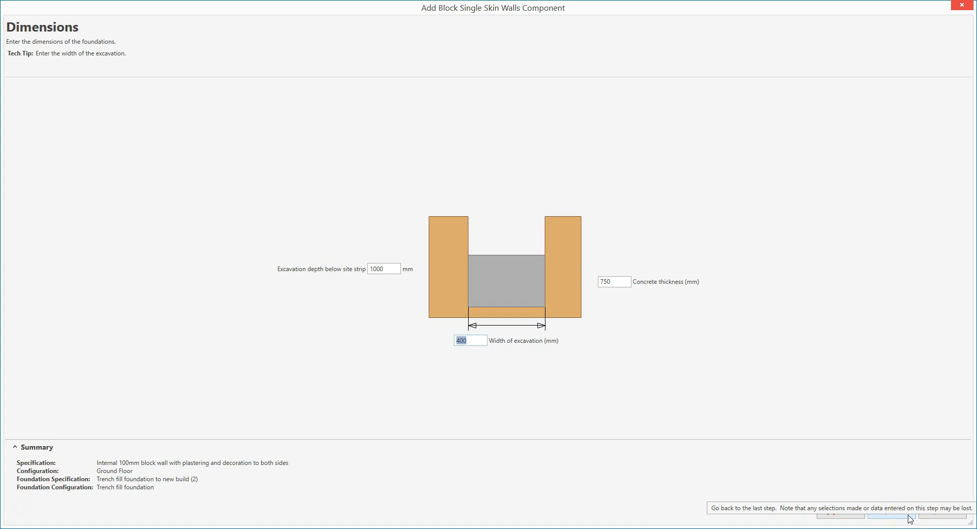
left_click(956, 514)
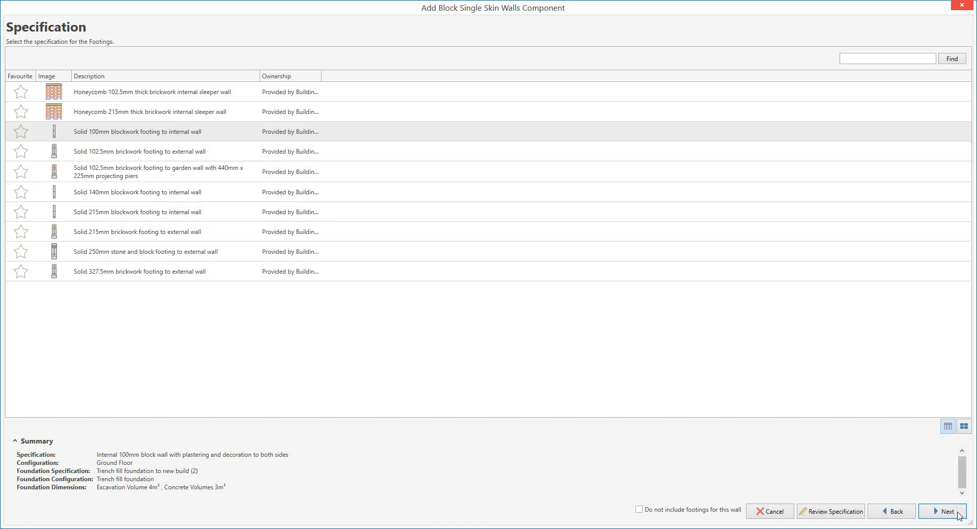
Choose the solid 100mm blockwork footing to internal wall, configured for trench fill foundations, with 450 mm blockwork depth and 0 mm coursing block depth.
left_click(234, 138)
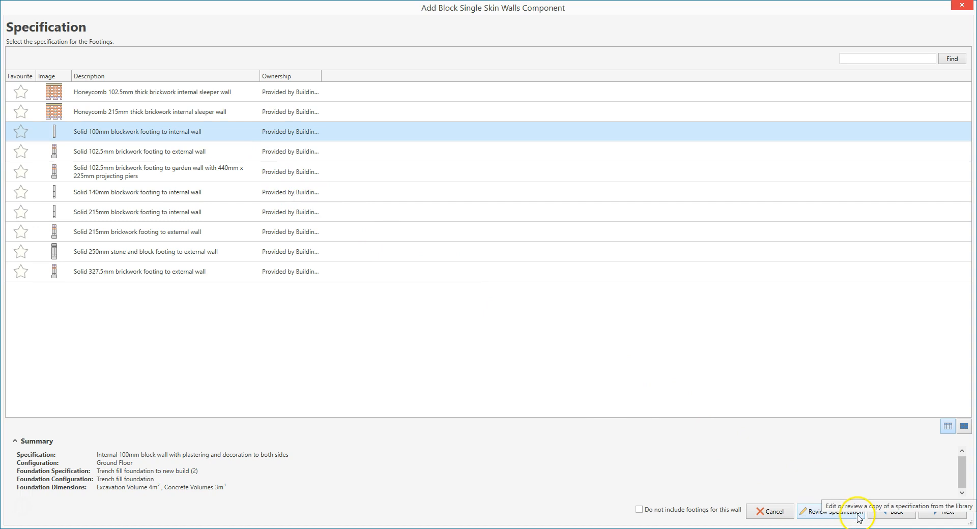
left_click(959, 517)
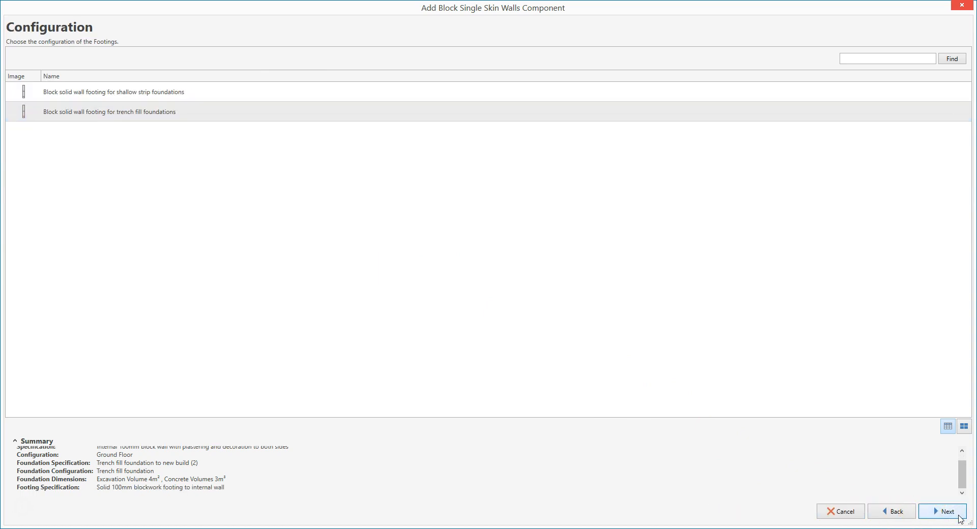
left_click(196, 119)
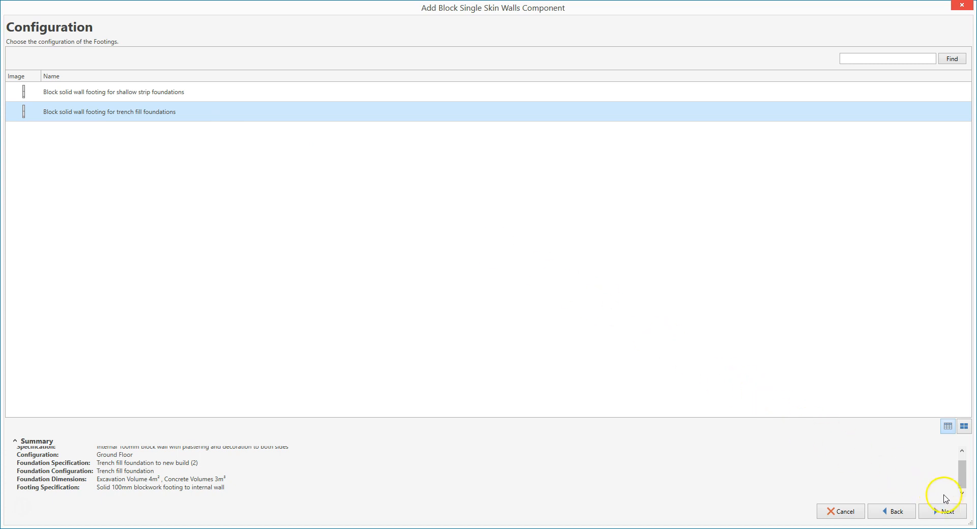
left_click(958, 514)
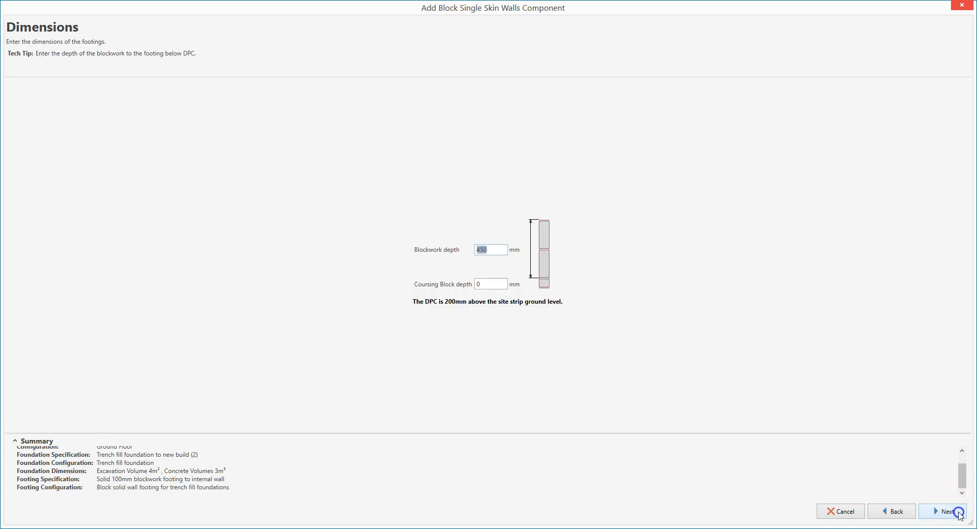
key("Tab")
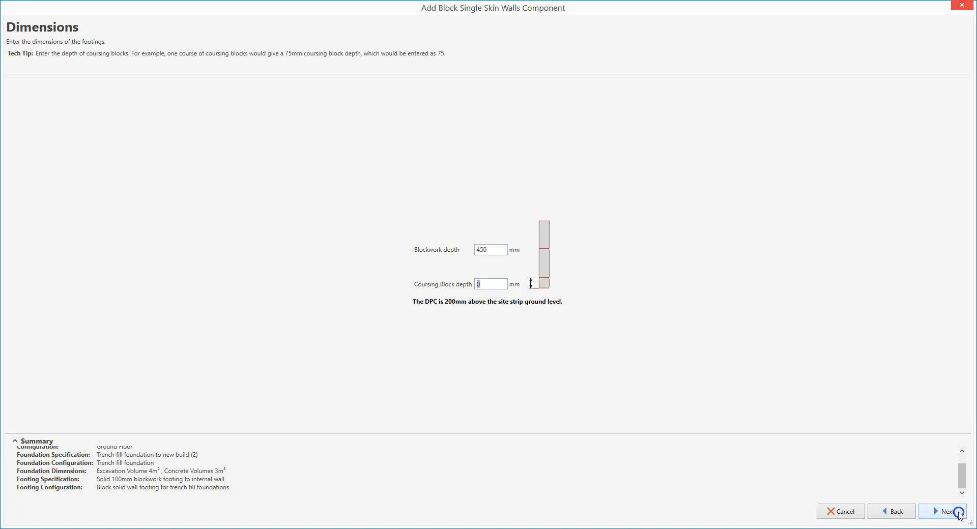
left_click(958, 513)
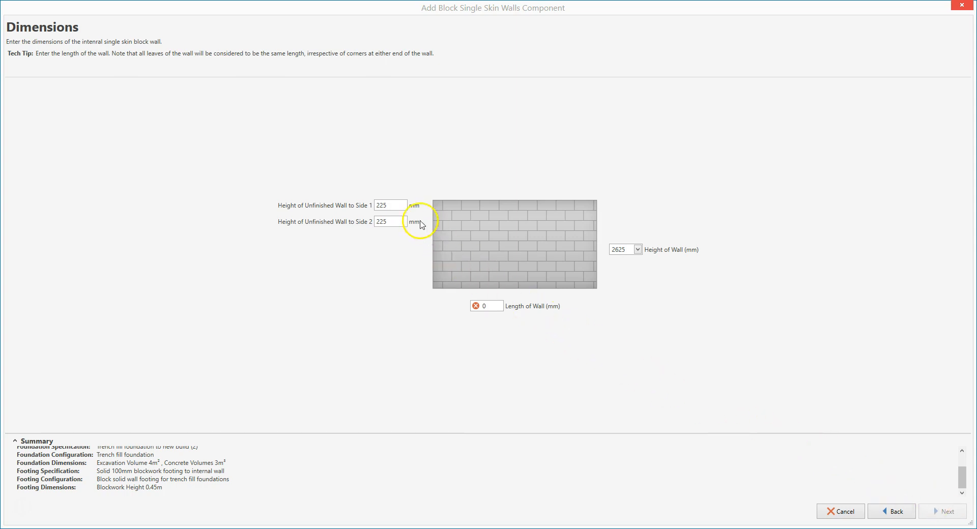
Set the wall's length to 7814 mm and its height to 2700 mm, accepting 225 mm unfinished height for both sides.
left_click(396, 206)
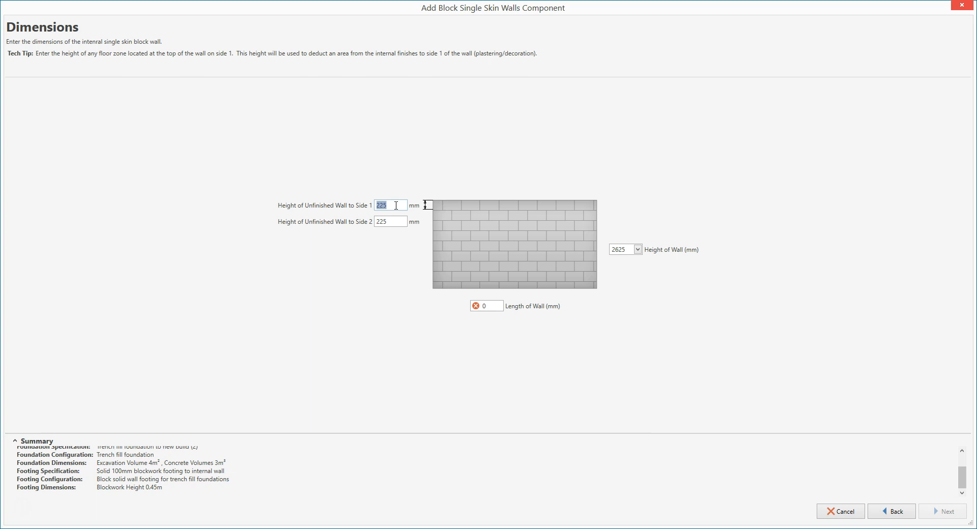
left_click(396, 205)
key("Tab")
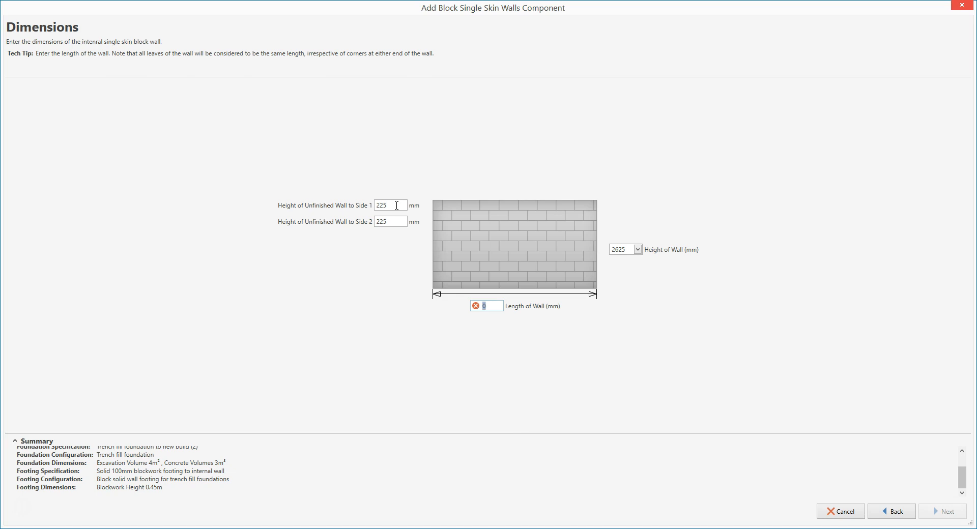
type("7814")
key("Tab")
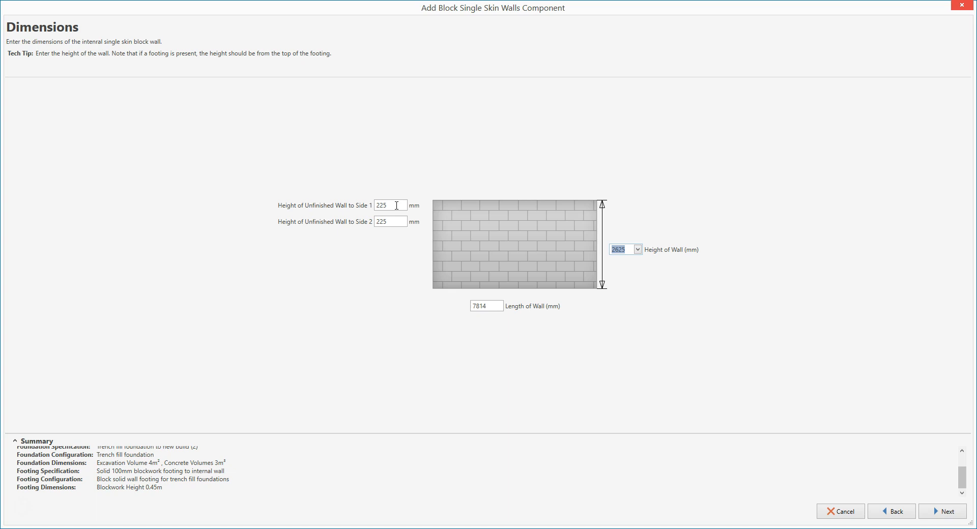
left_click(637, 250)
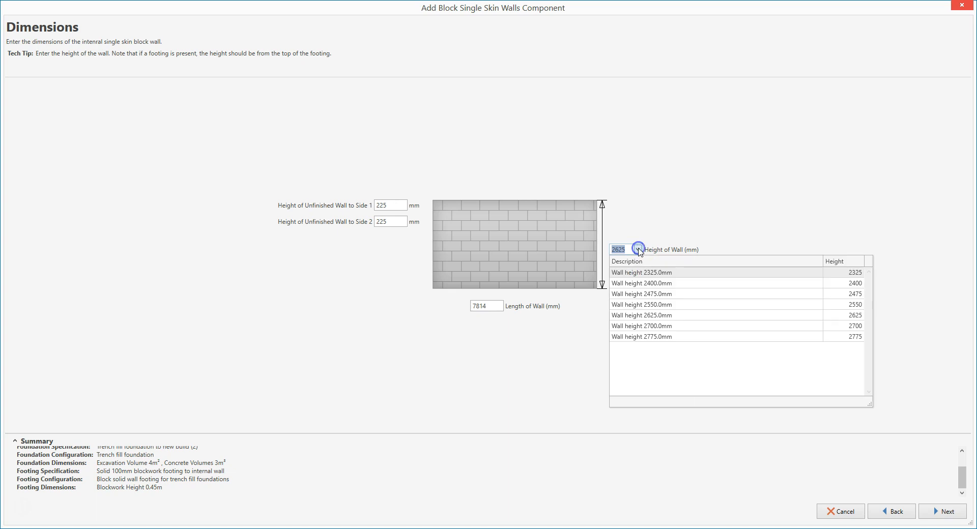
left_click(682, 326)
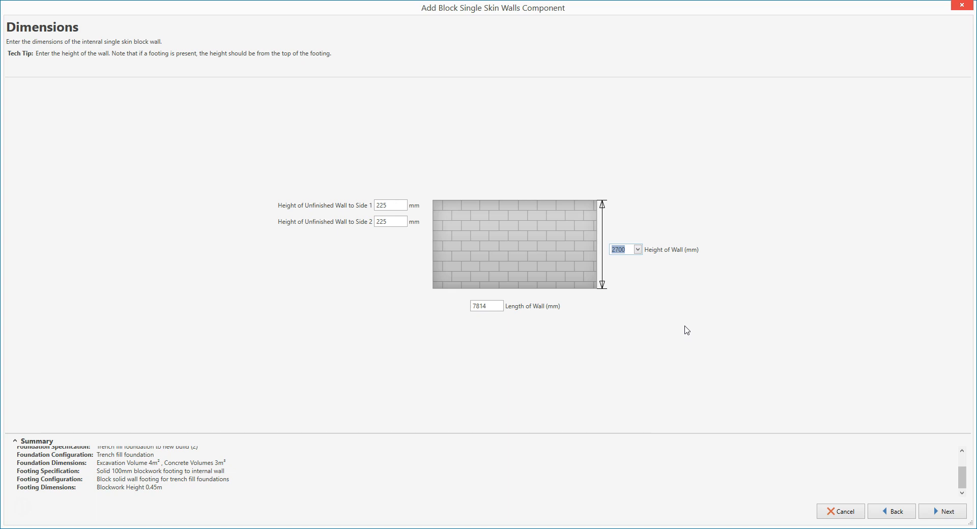
left_click(954, 515)
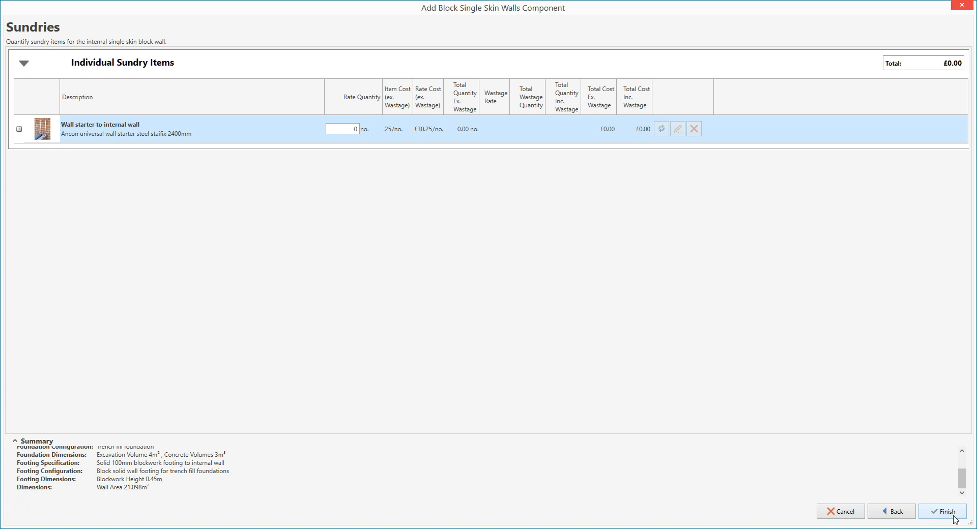
Accept a wall starter quantity of 0 in the sundries and finish adding the wall component.
left_click(953, 516)
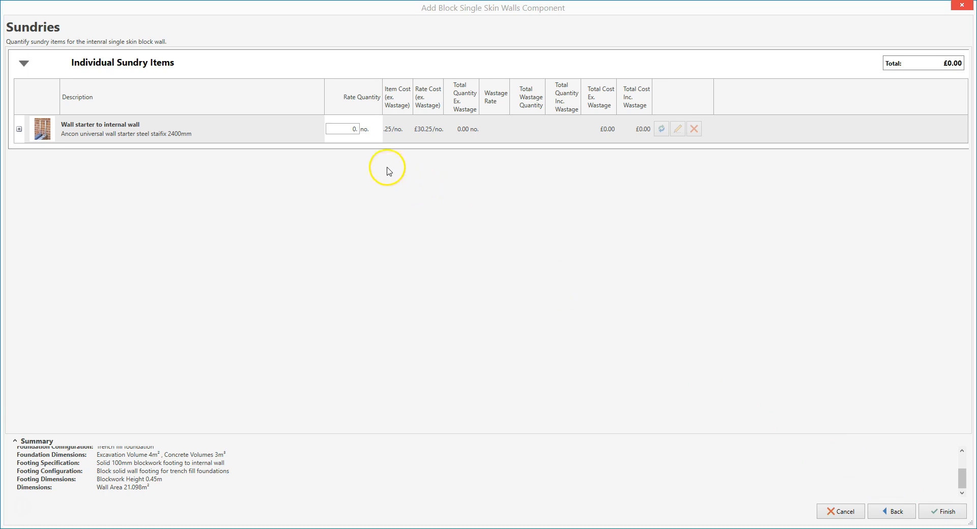
left_click(351, 131)
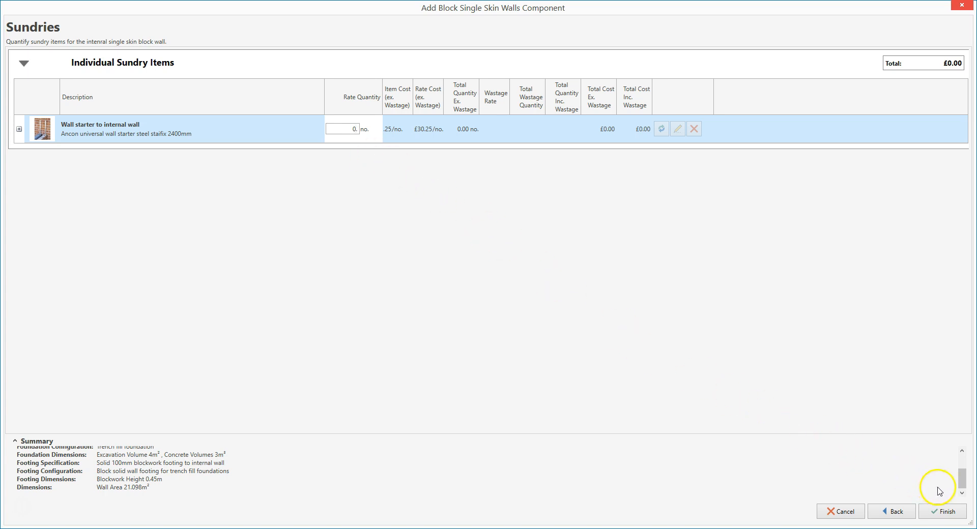
left_click(963, 513)
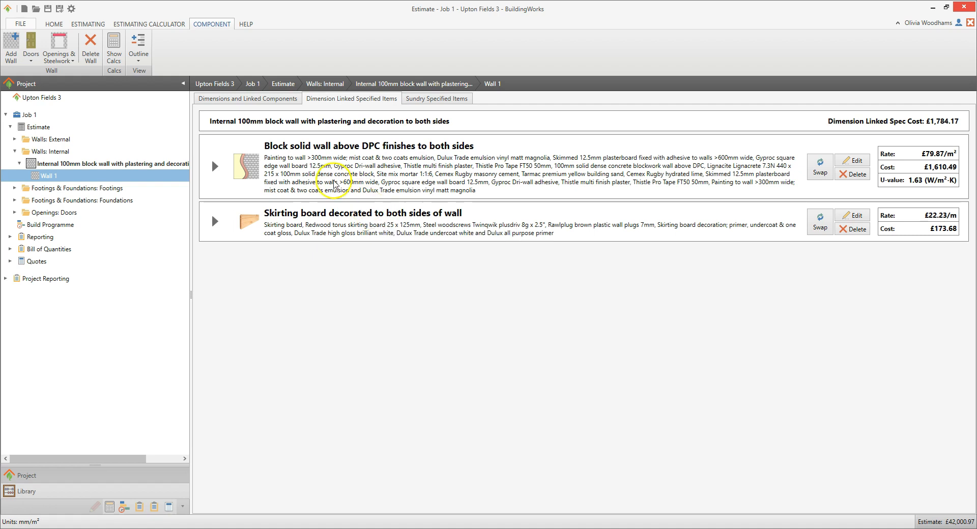
Review the new wall's dimensions and linked components, open the linked footing, and return to the wall.
left_click(255, 99)
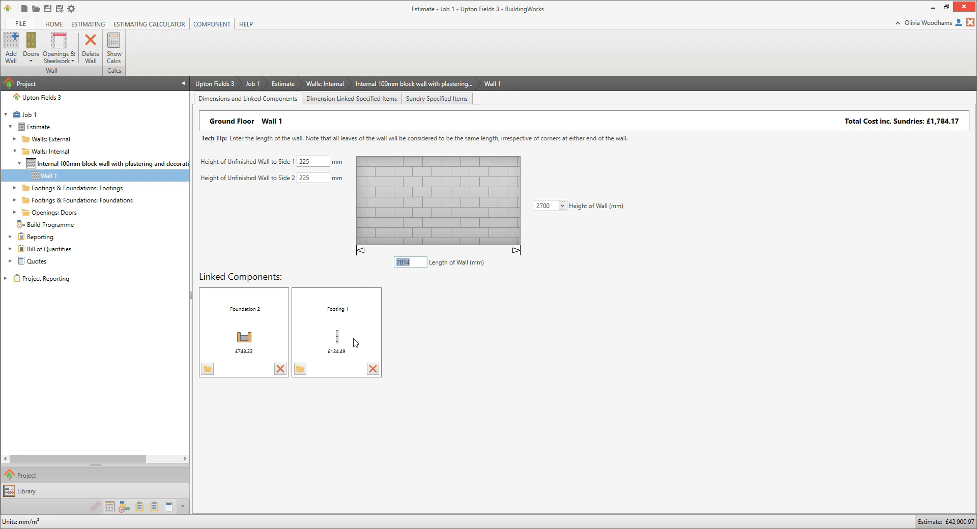
left_click(300, 370)
left_click(37, 178)
Rename the internal wall component as Lounge/dining room.
right_click(62, 182)
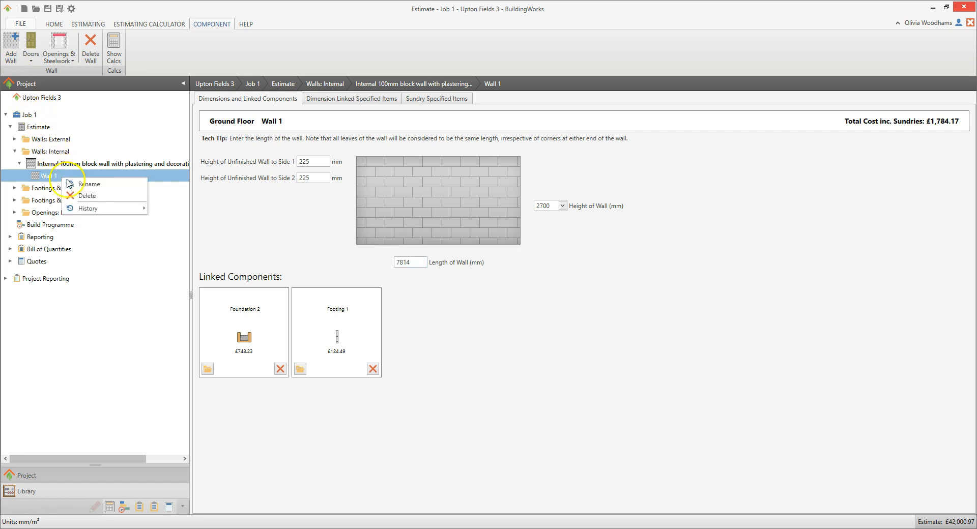
left_click(106, 187)
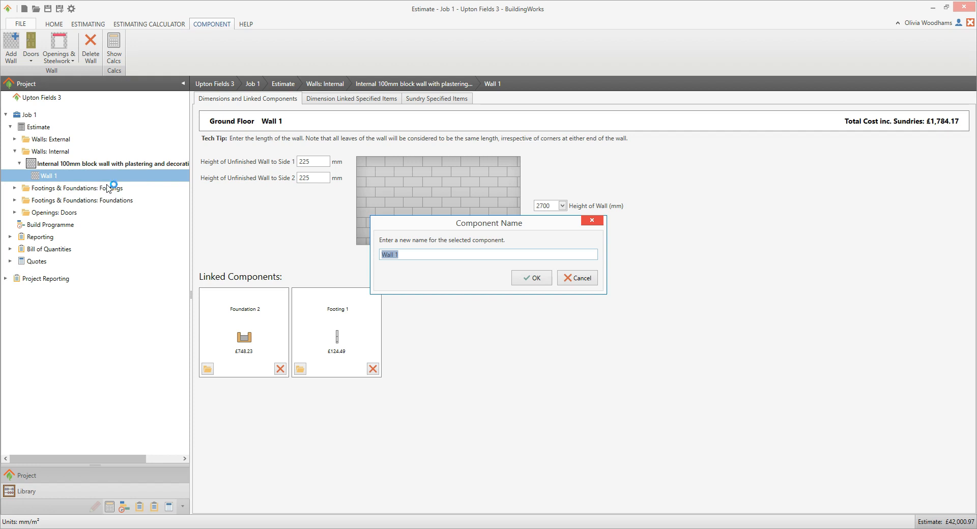
type("Lounge/dining room")
left_click(533, 277)
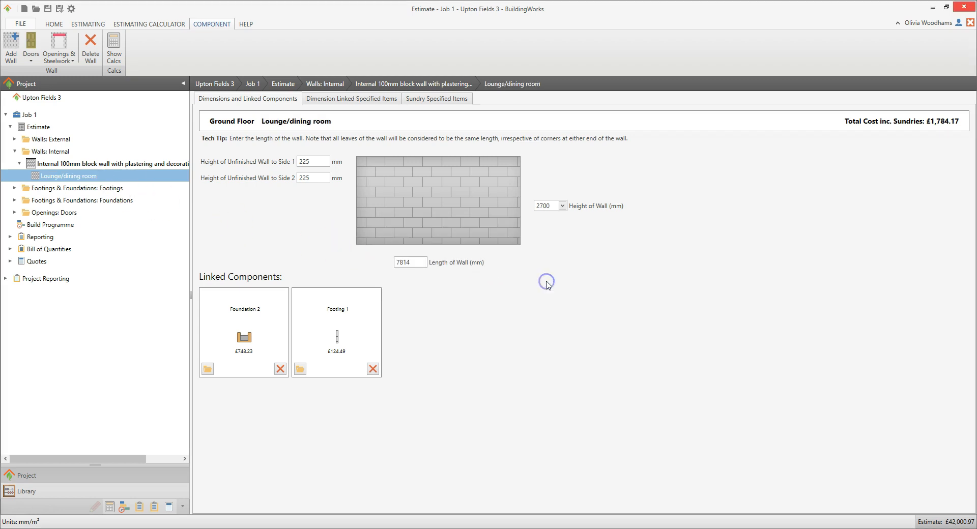